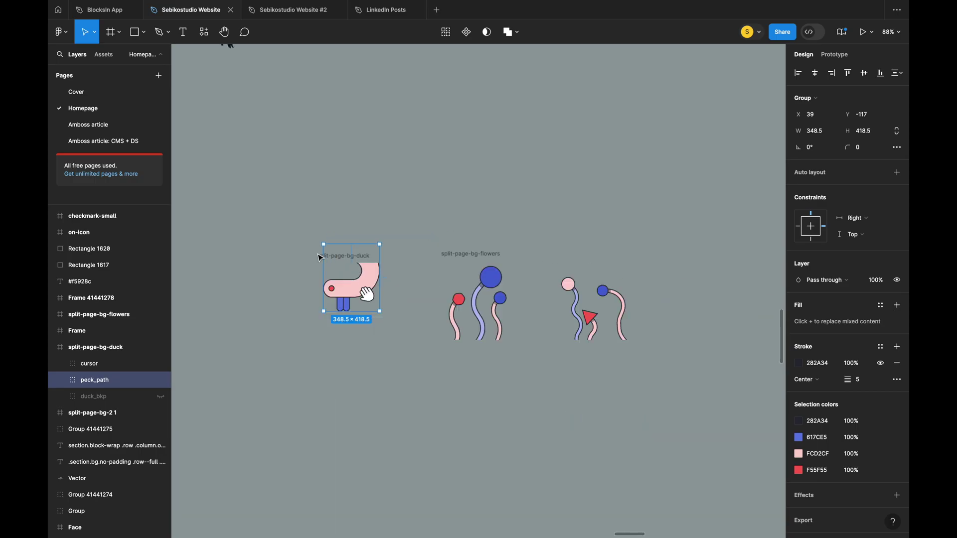
# Zoom the canvas from 88% out to 10% so the whole frame with the duck and flower illustrations shows
pyautogui.hotkey('shift', '1')
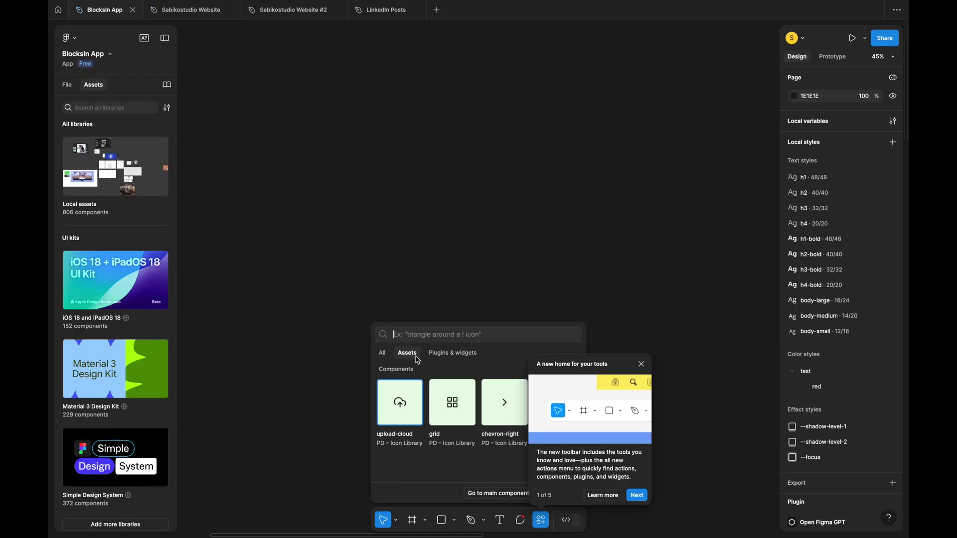
# Browse the actions menu's Plugins & widgets and All results down to Common settings like Show rulers
pyautogui.click(448, 356)
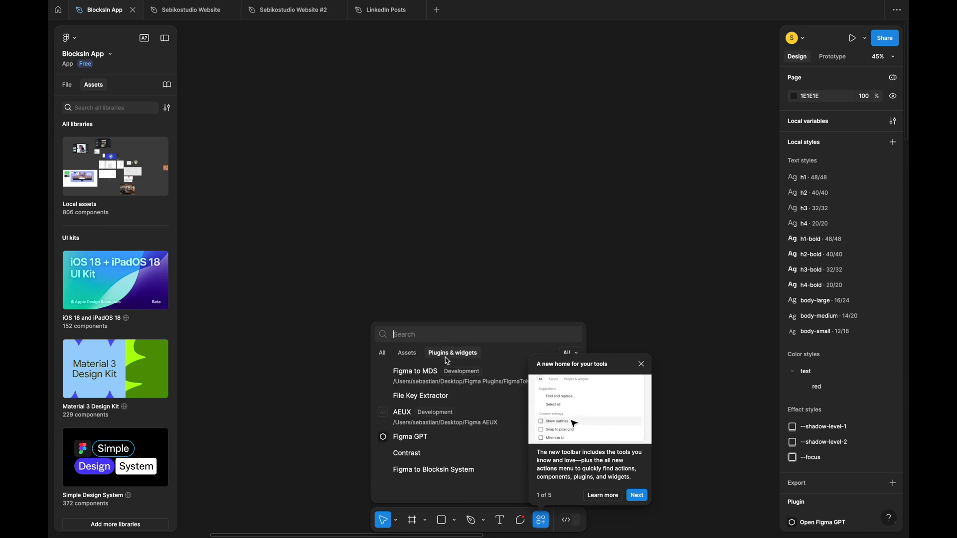
pyautogui.click(382, 354)
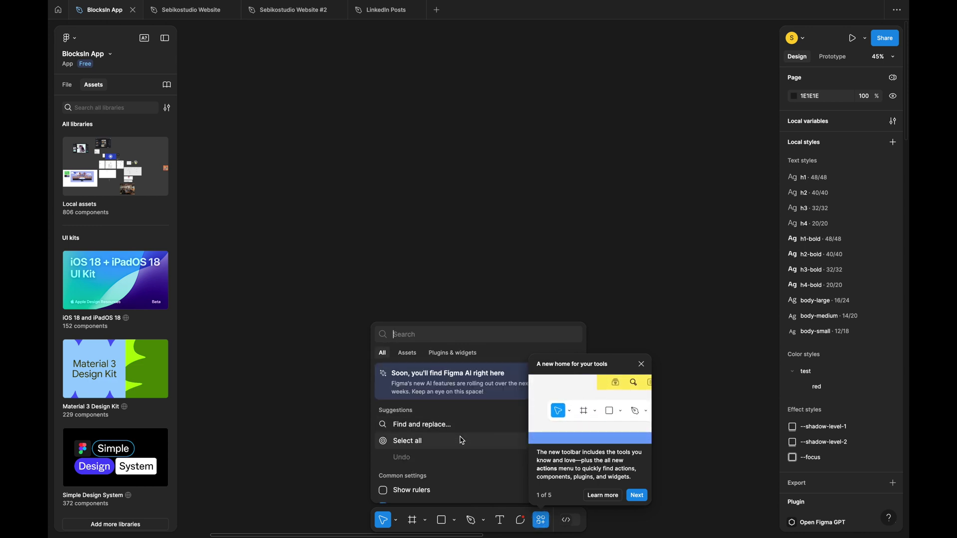
pyautogui.scroll(-3, 462, 440)
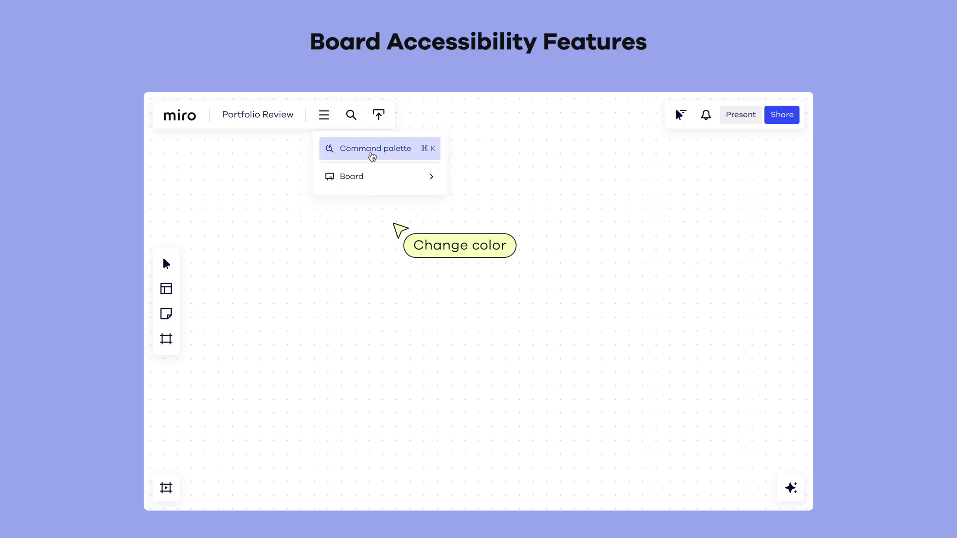
# Try Dark Gray and Light Pink backgrounds on the Portfolio Review board, settling on Light Gray
pyautogui.moveTo(382, 175)
pyautogui.moveTo(489, 207)
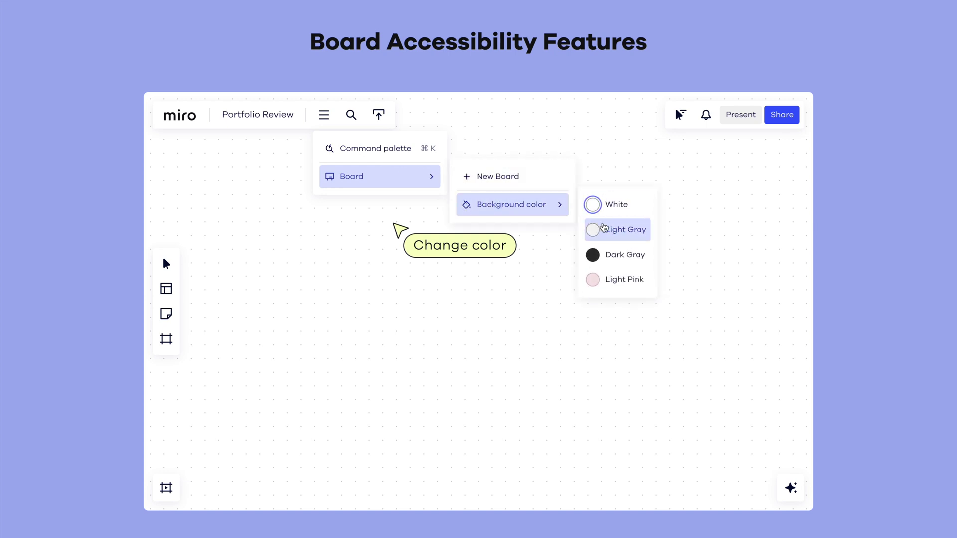
pyautogui.click(620, 255)
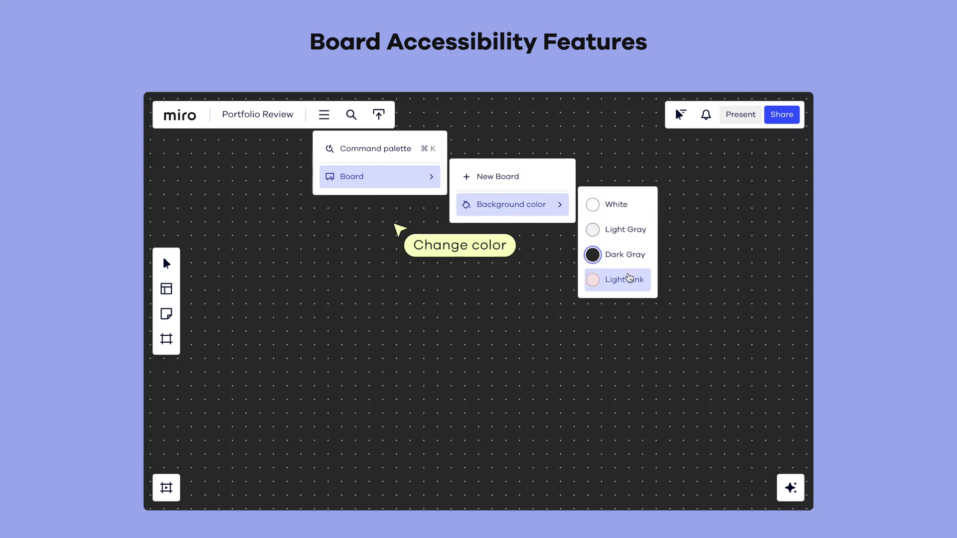
pyautogui.click(629, 277)
pyautogui.click(625, 232)
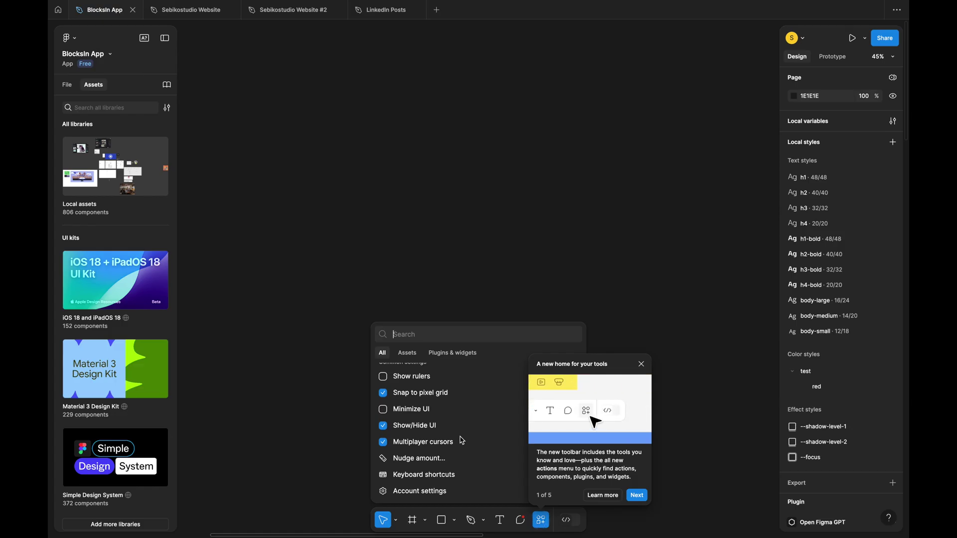
# Advance the feature tour, switch Blocksin App into Dev Mode, and dismiss the welcome dialog
pyautogui.click(637, 497)
pyautogui.click(567, 520)
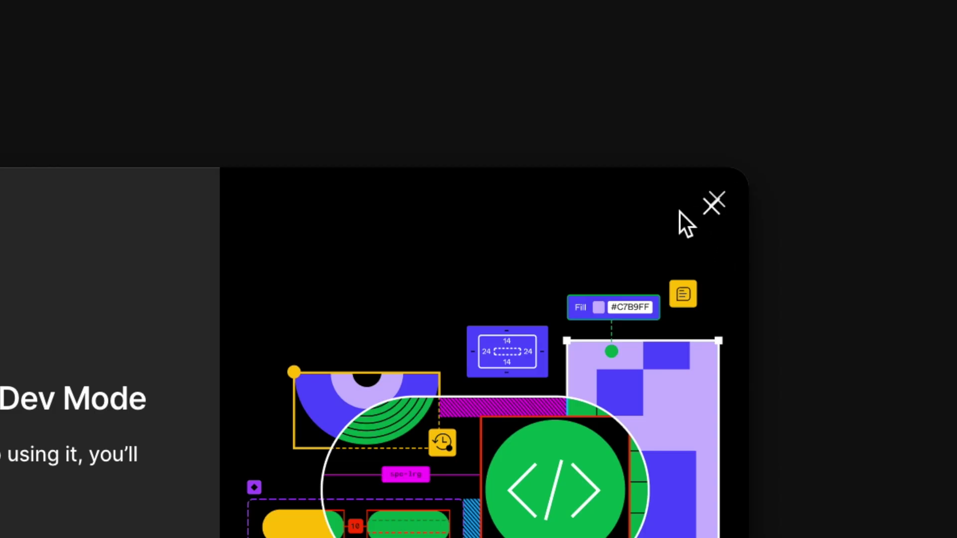
pyautogui.click(707, 209)
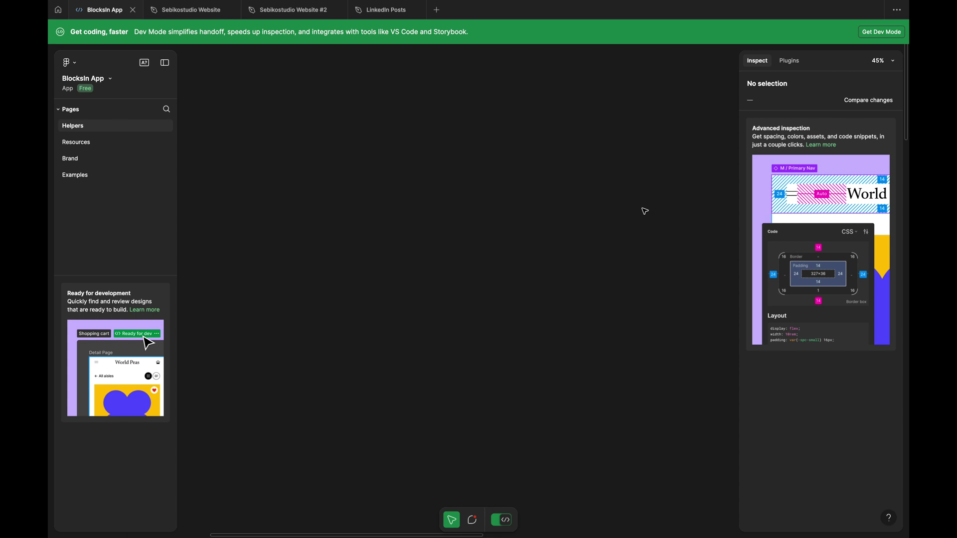
# Switch Blocksin App from Dev Mode back to design mode with the Assets and Design panels
pyautogui.click(513, 522)
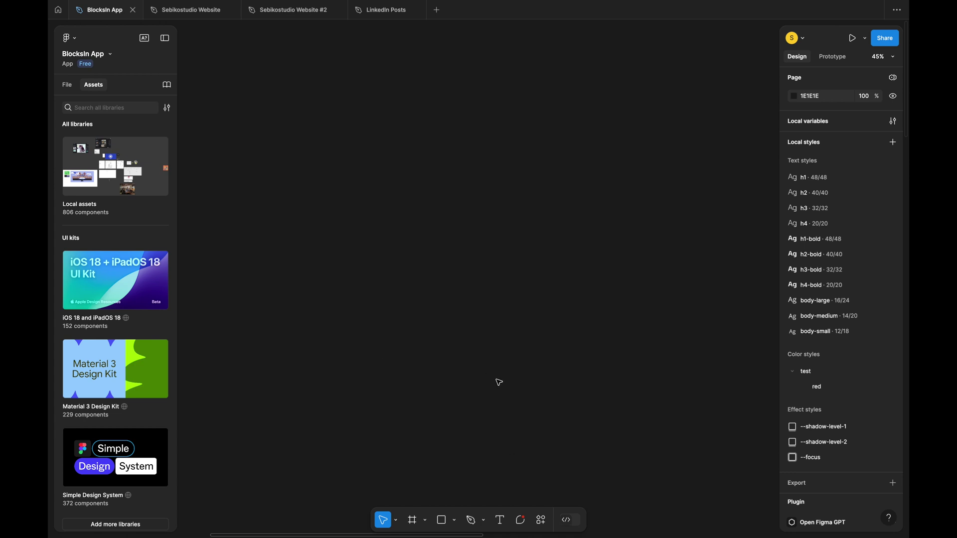
pyautogui.click(547, 521)
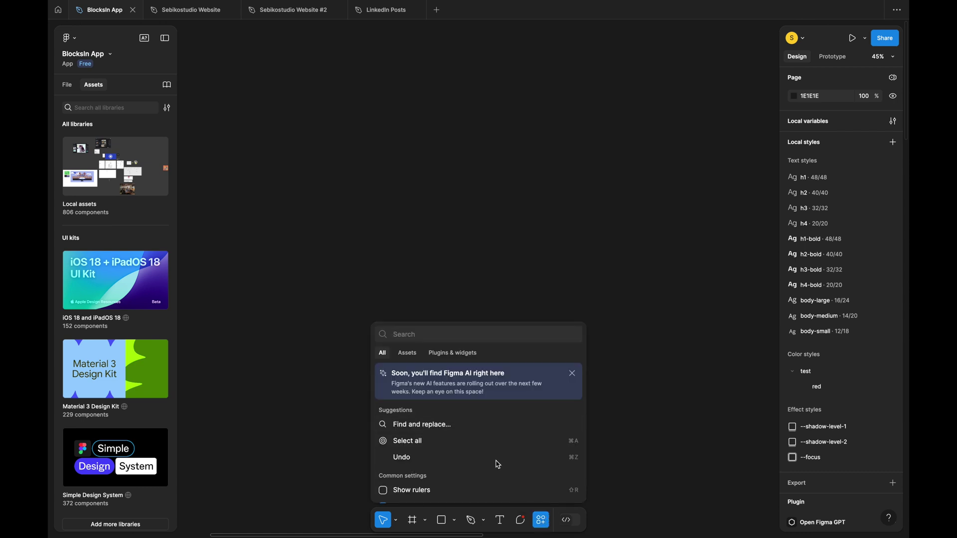
pyautogui.scroll(-3, 498, 461)
pyautogui.scroll(3, 498, 460)
pyautogui.click(643, 440)
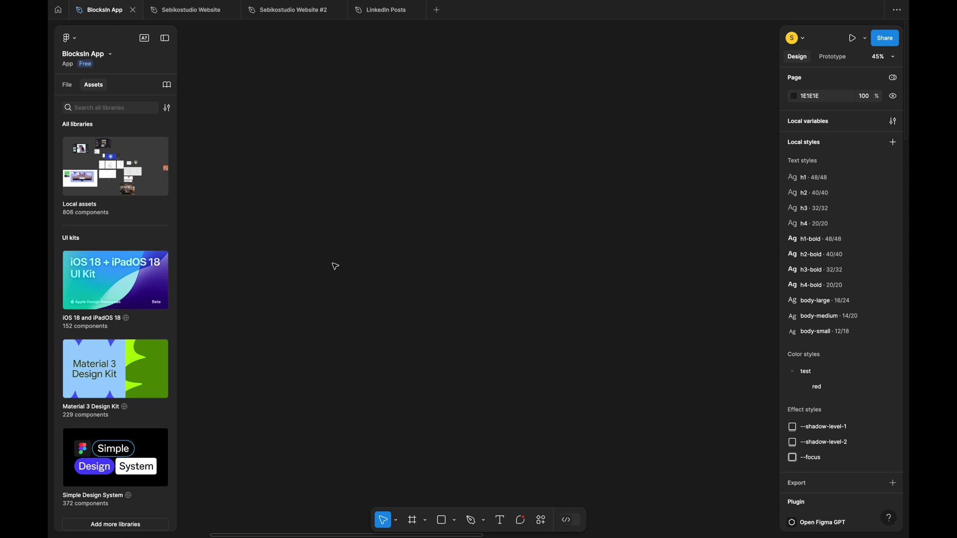
pyautogui.click(65, 44)
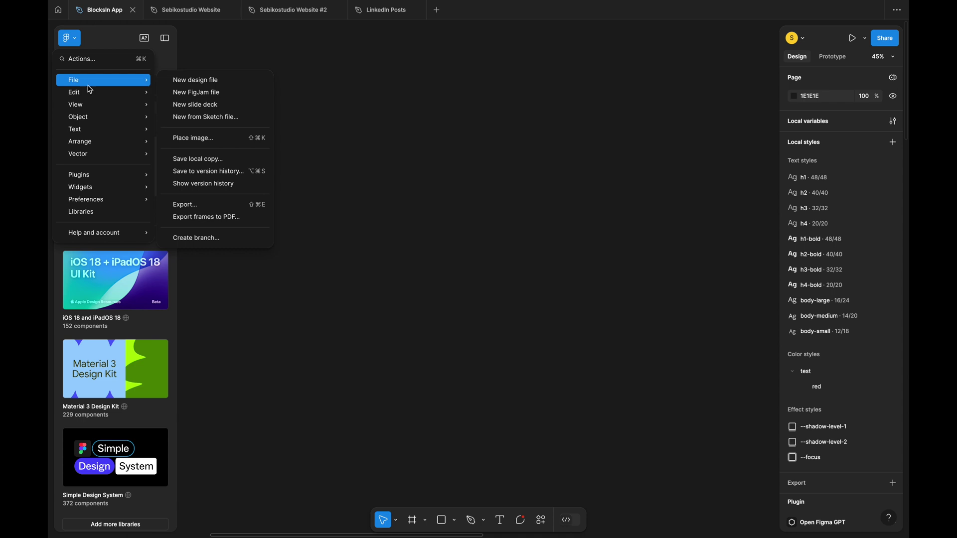
pyautogui.moveTo(96, 107)
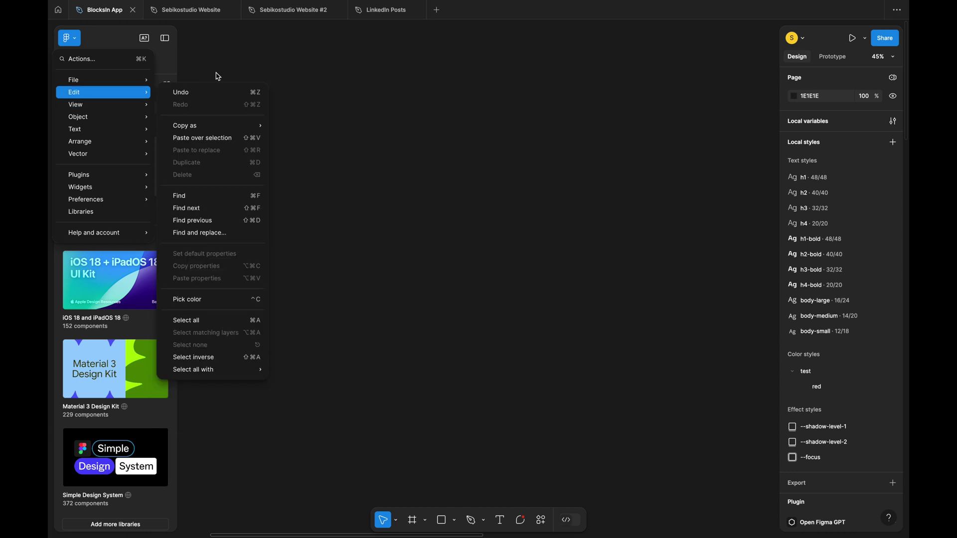
pyautogui.click(245, 66)
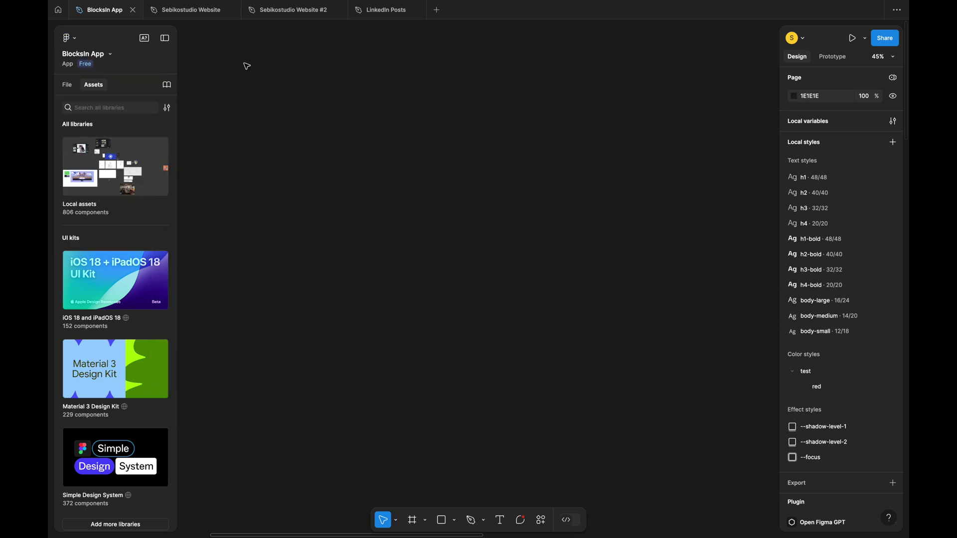
pyautogui.click(162, 44)
pyautogui.click(162, 45)
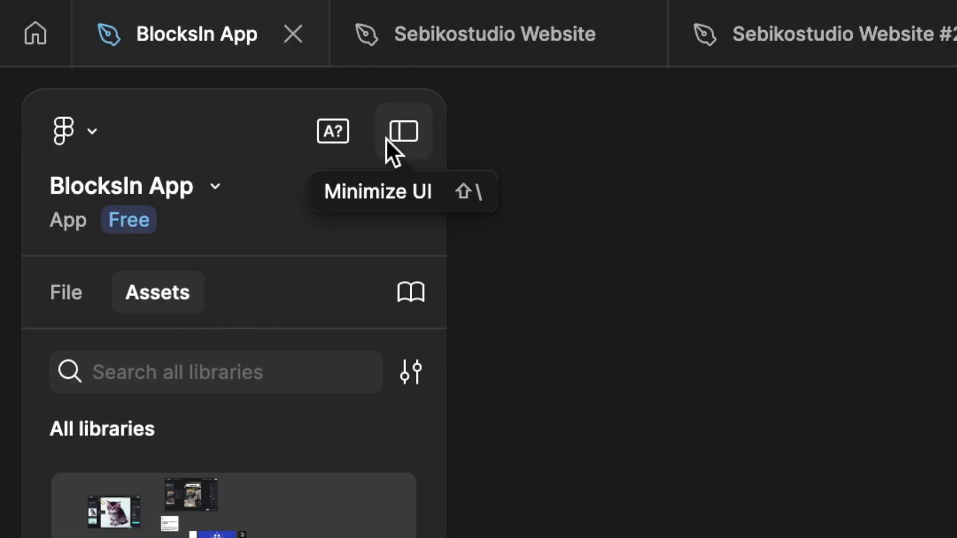
pyautogui.click(162, 44)
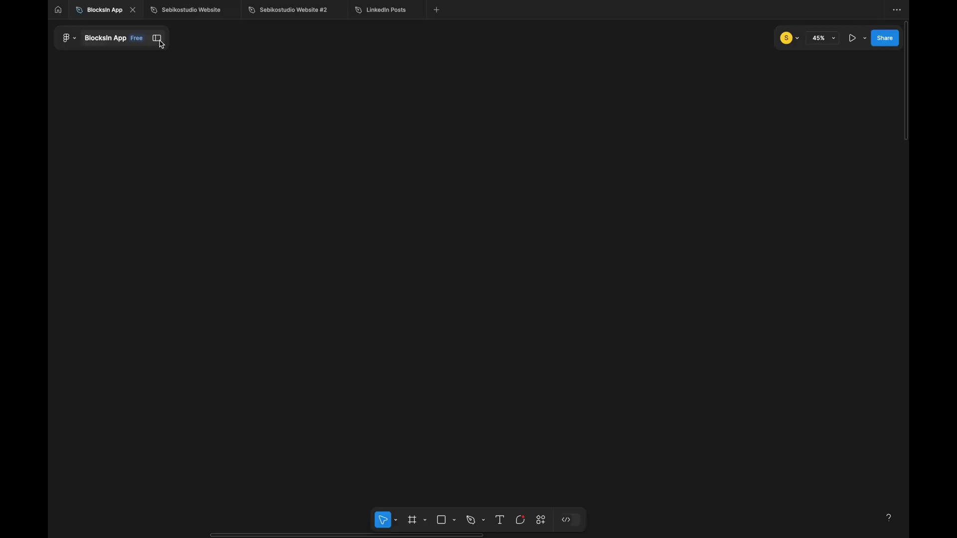
pyautogui.click(162, 45)
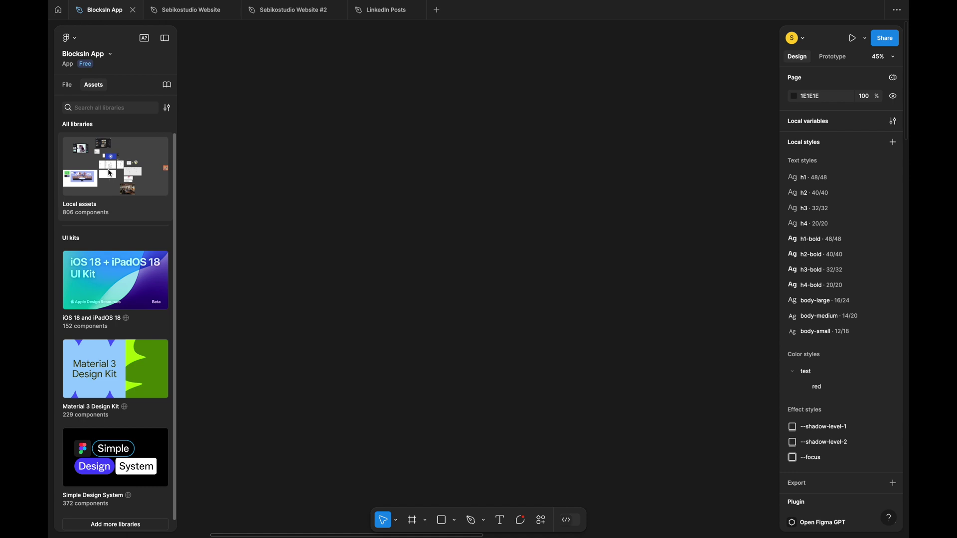
# List the file's pages (Helpers, Resources, Brand, Examples) in the left panel instead of asset libraries
pyautogui.scroll(-1, 116, 179)
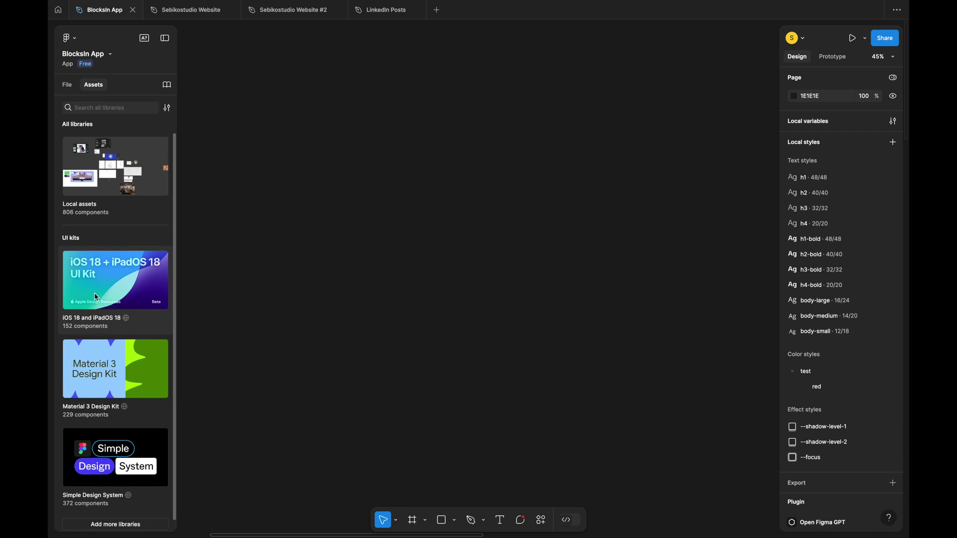
pyautogui.click(70, 85)
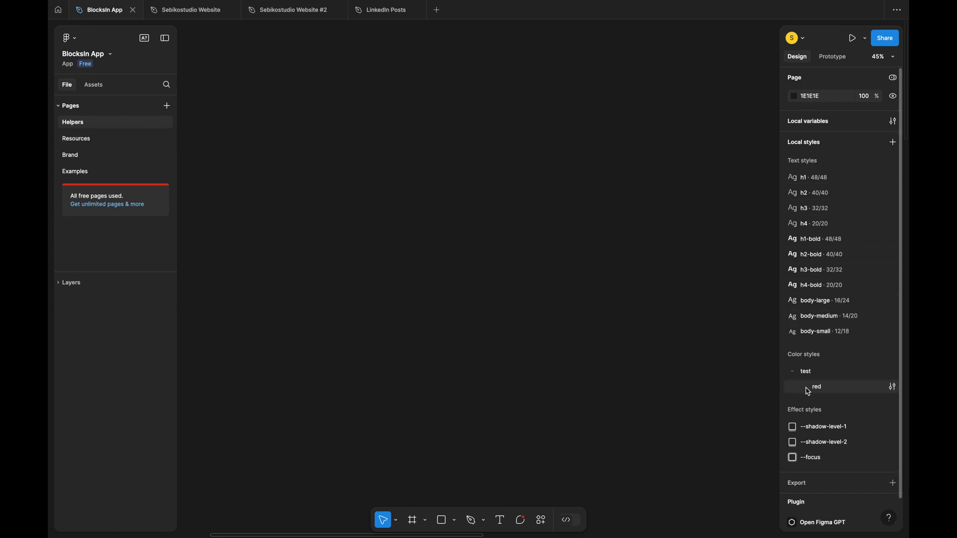
# Glance at Prototype settings, return to Design, peek at the presence options, then show Pen/Pencil choices
pyautogui.scroll(-1, 831, 456)
pyautogui.scroll(1, 831, 454)
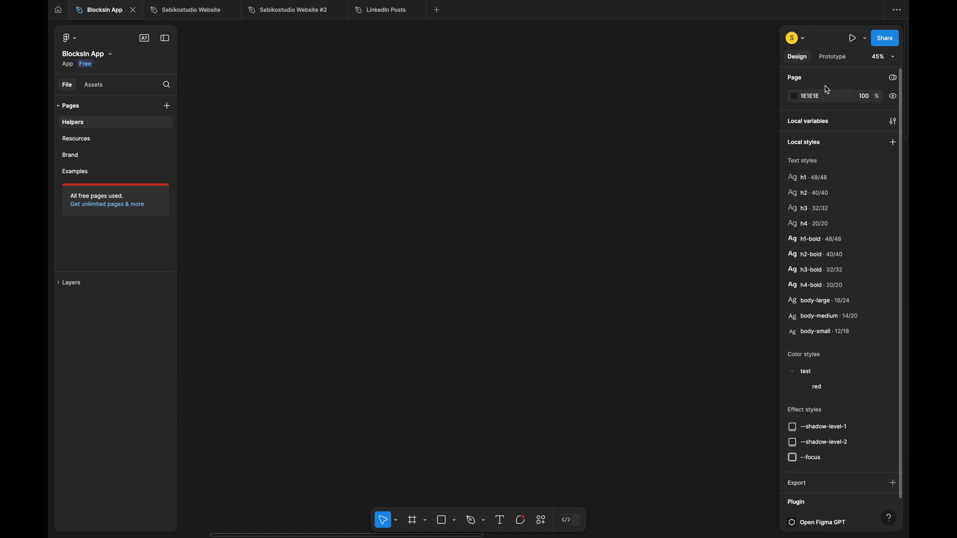
pyautogui.click(831, 57)
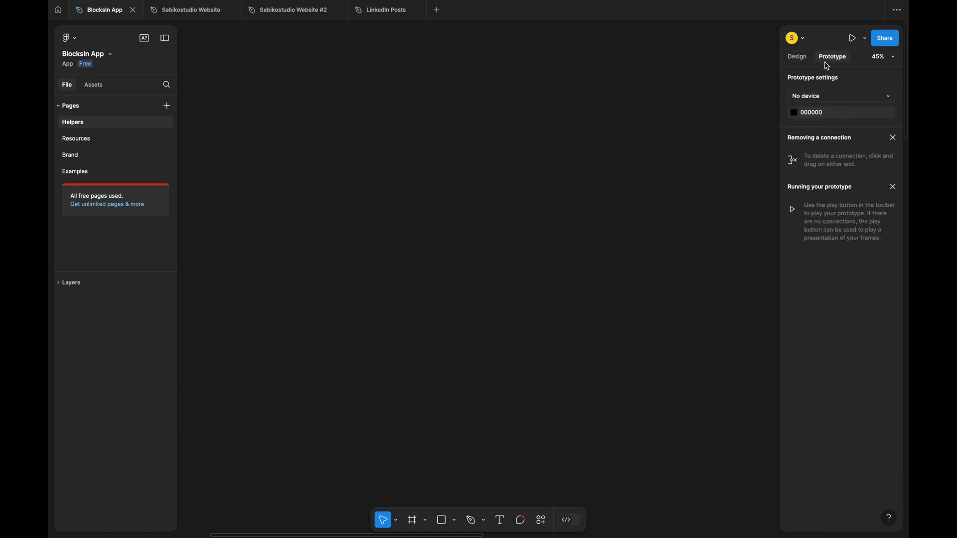
pyautogui.click(796, 58)
pyautogui.click(801, 43)
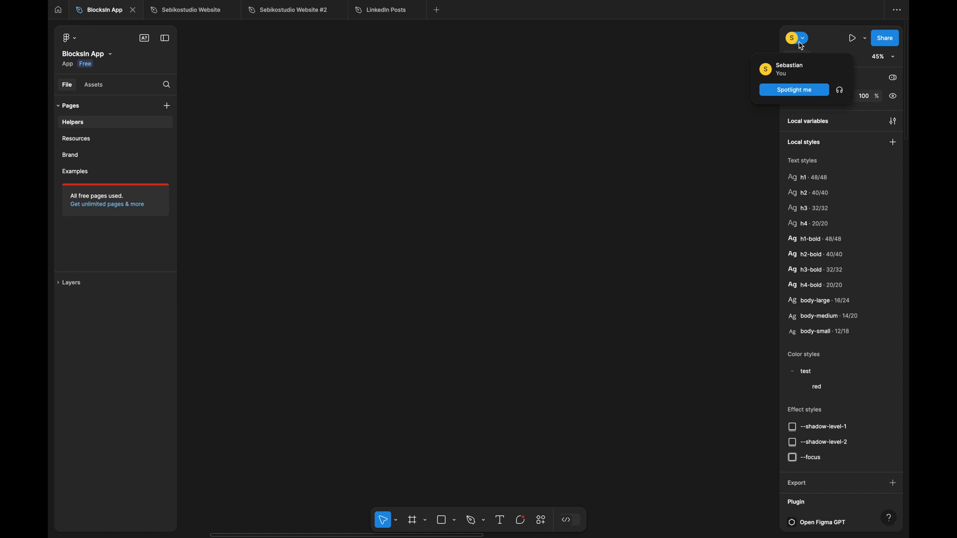
pyautogui.click(657, 85)
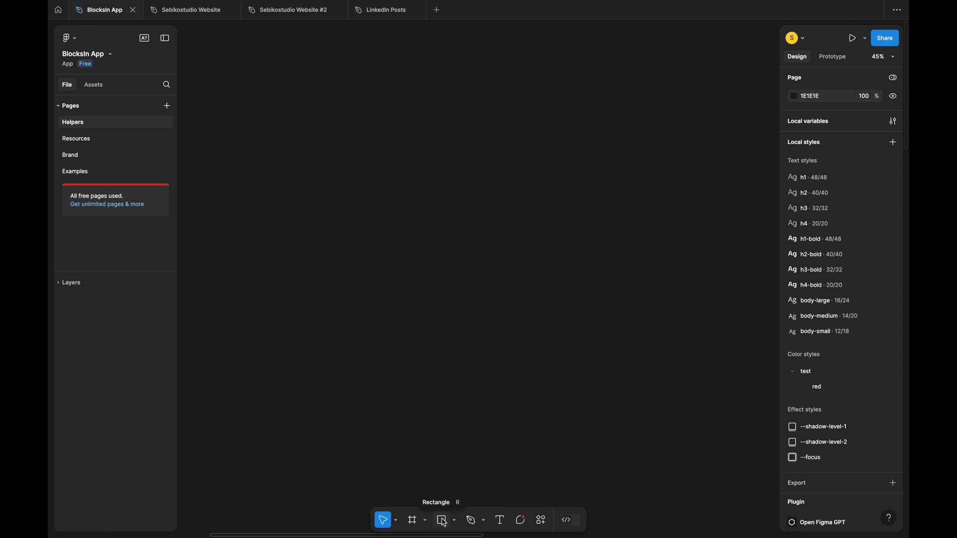
pyautogui.click(484, 521)
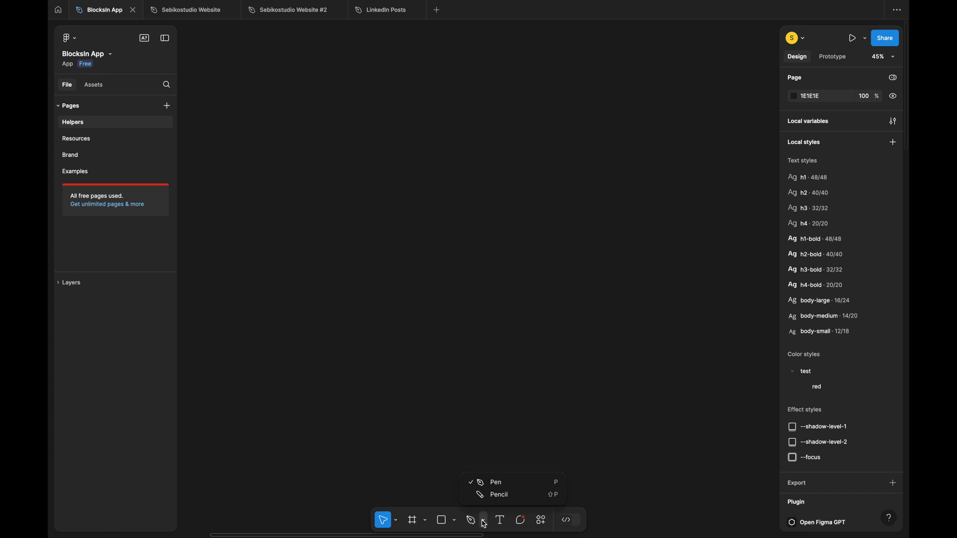
# Open the Resources page, pan to the Button component set, and select the large solid green Button
pyautogui.press('Escape')
pyautogui.click(77, 139)
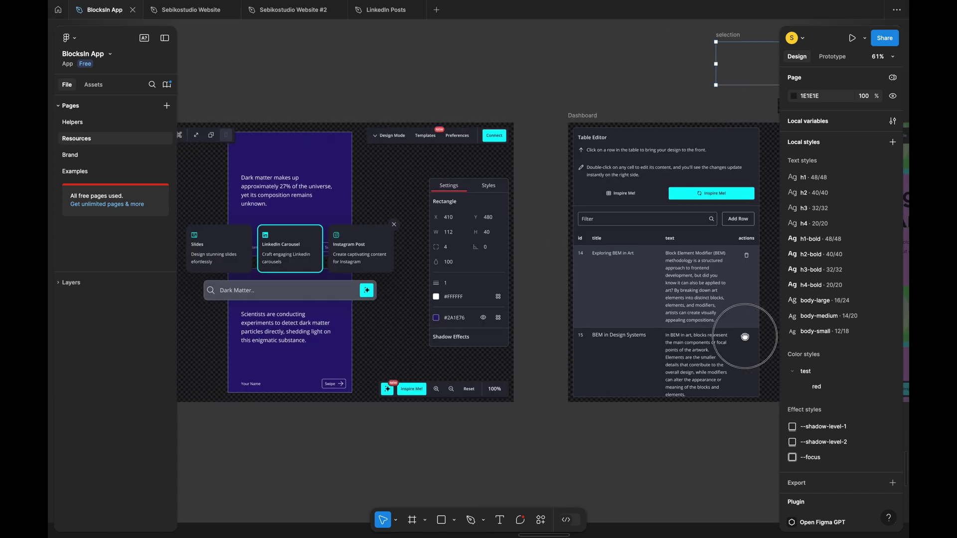
pyautogui.moveTo(743, 335); pyautogui.dragTo(664, 341)
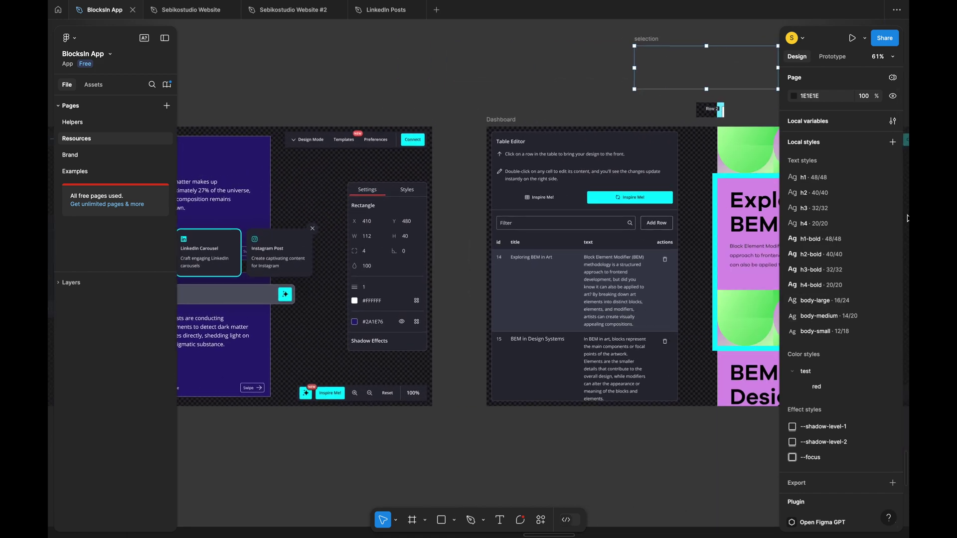
pyautogui.moveTo(575, 434); pyautogui.dragTo(609, 446)
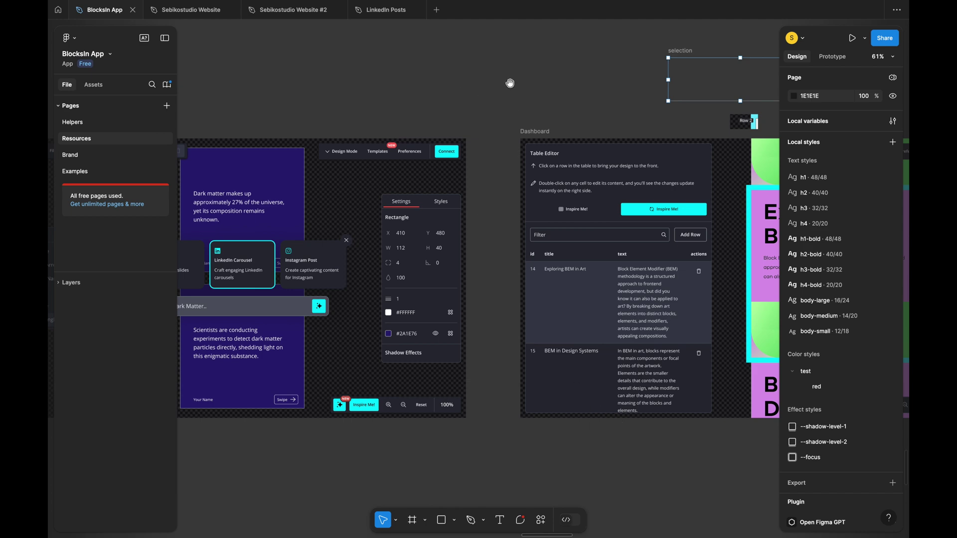
pyautogui.moveTo(510, 85); pyautogui.dragTo(407, 92)
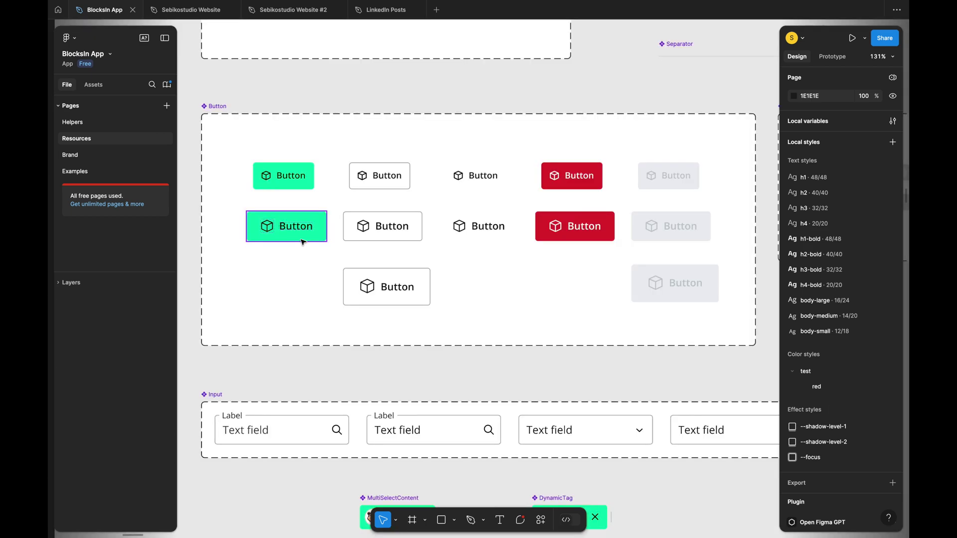
pyautogui.click(302, 241)
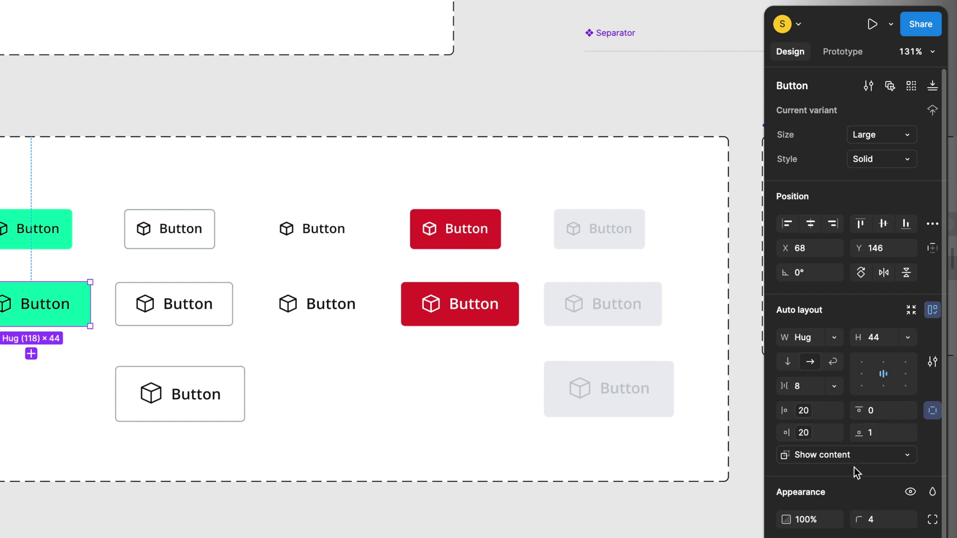
# Open the Auto layout overflow dropdown listing Clip content and Show content for the Button
pyautogui.scroll(-2, 853, 467)
pyautogui.scroll(2, 855, 471)
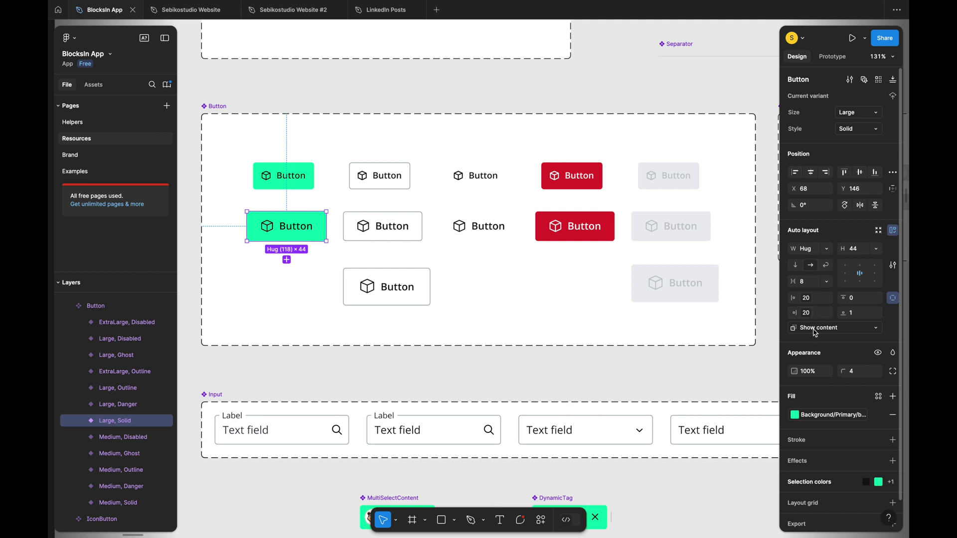
pyautogui.click(815, 331)
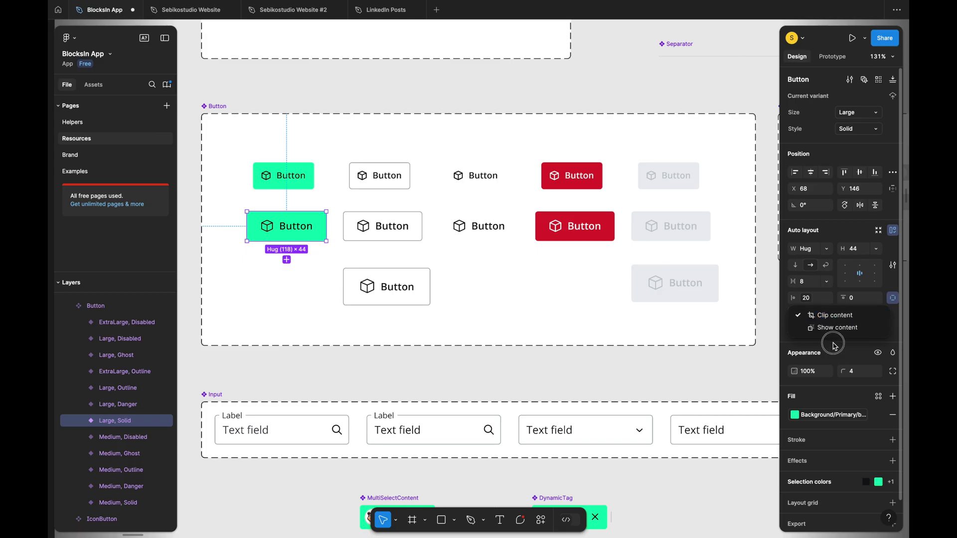
# Set the large solid green Button's Auto layout overflow to Clip content
pyautogui.click(832, 315)
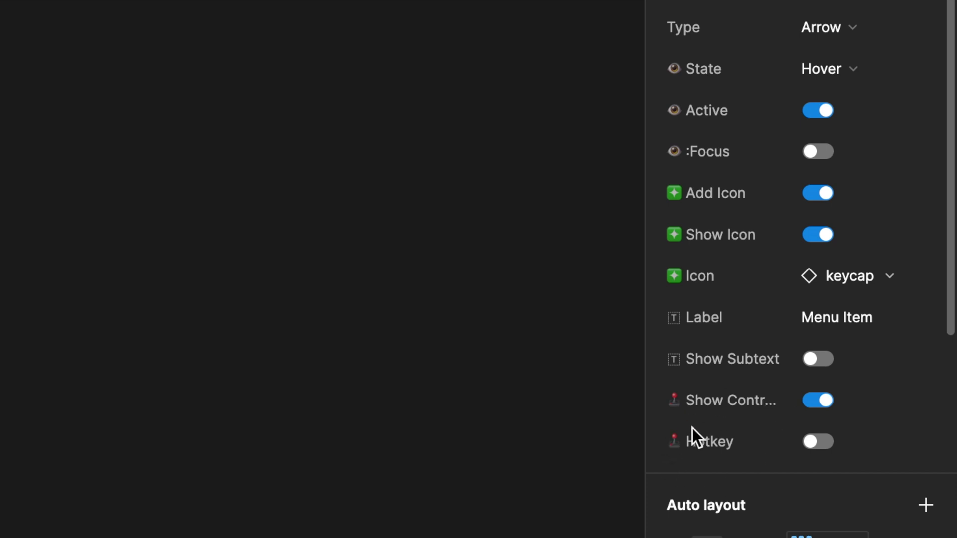
# Hide and re-show the menu item's component property controls, then enable its Hotkey option
pyautogui.click(824, 450)
pyautogui.click(818, 414)
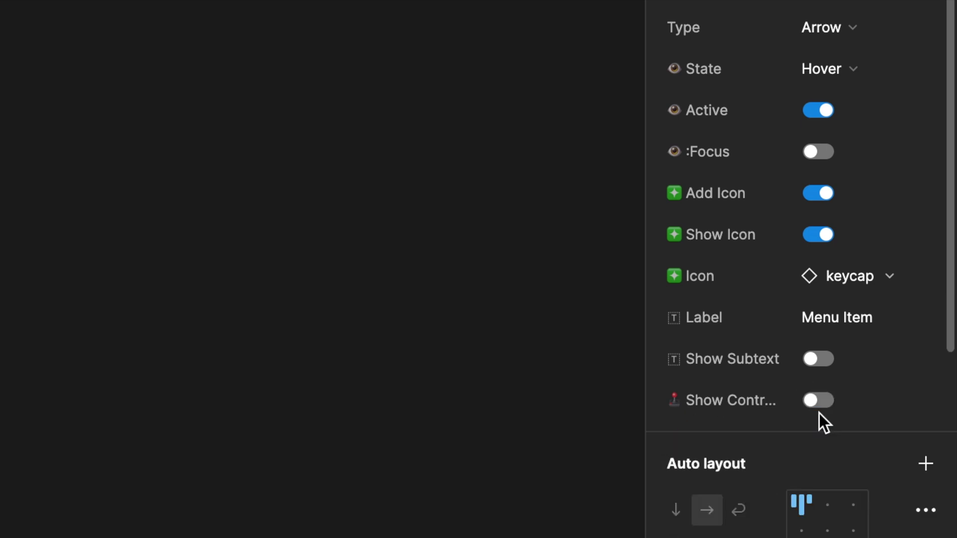
pyautogui.click(818, 414)
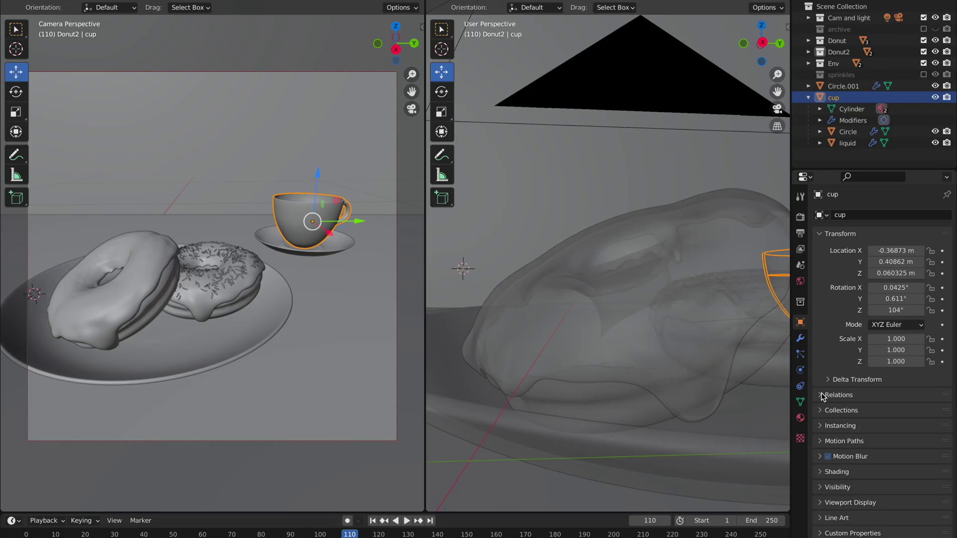
# Expand the cup's relations, collections and instancing settings, then return to the BlocksIn App file
pyautogui.click(823, 395)
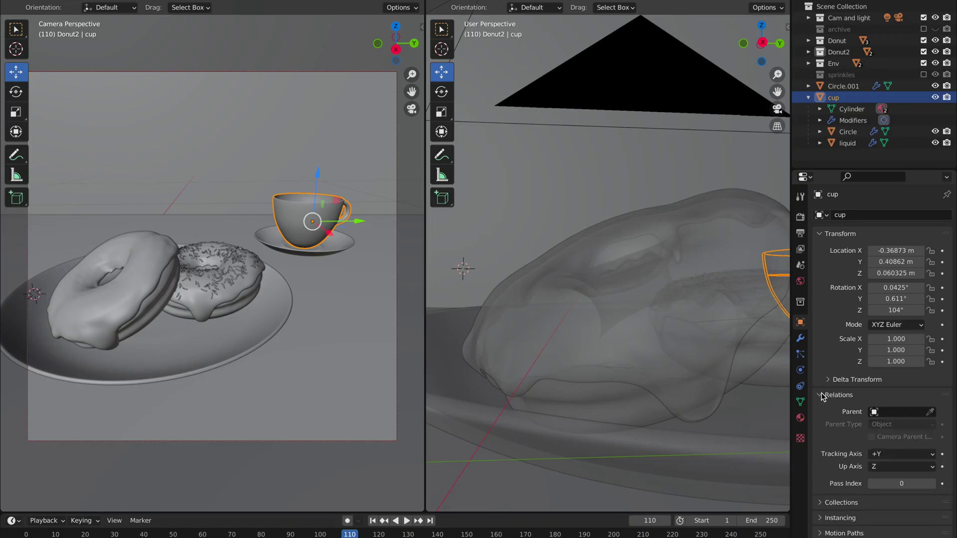
pyautogui.scroll(-3, 823, 396)
pyautogui.click(824, 445)
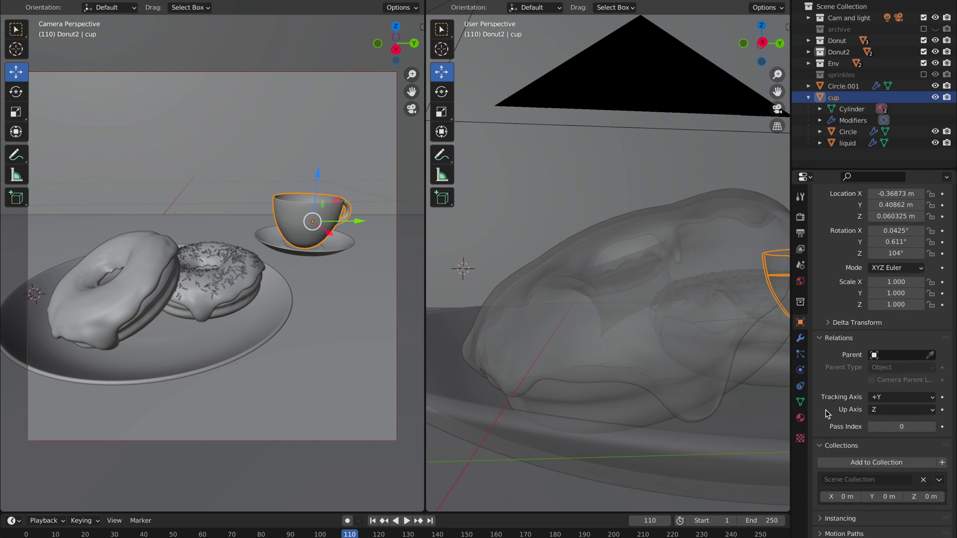
pyautogui.scroll(-4, 825, 409)
pyautogui.click(823, 440)
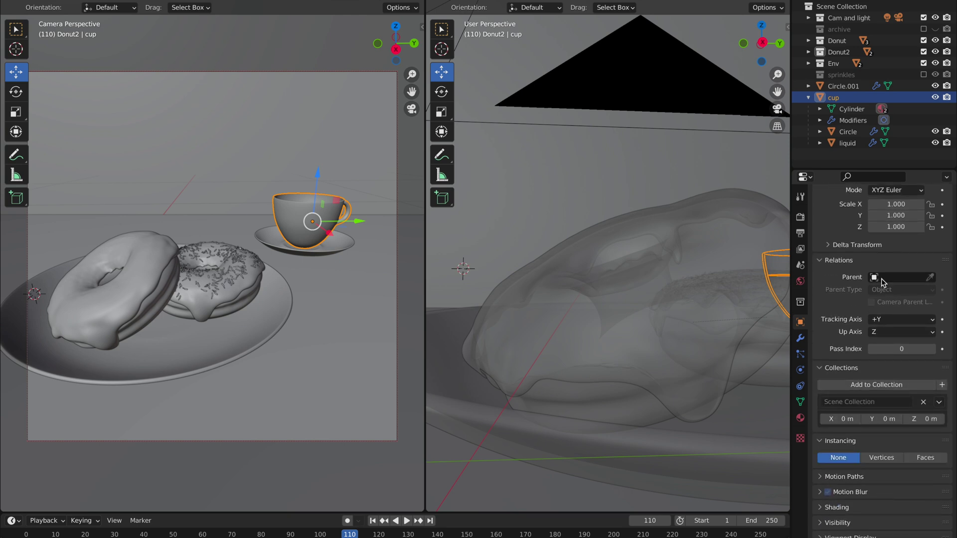
pyautogui.scroll(3, 882, 282)
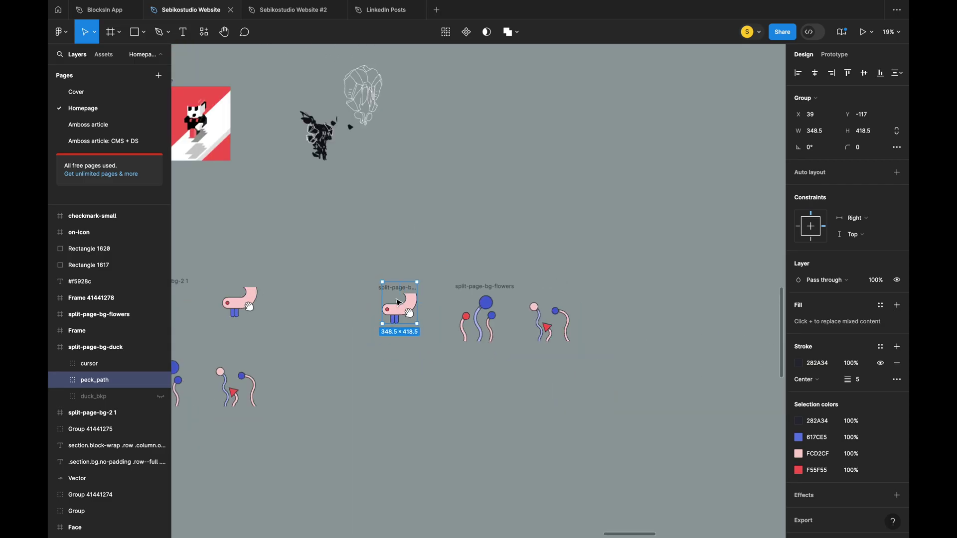
pyautogui.scroll(5, 397, 303)
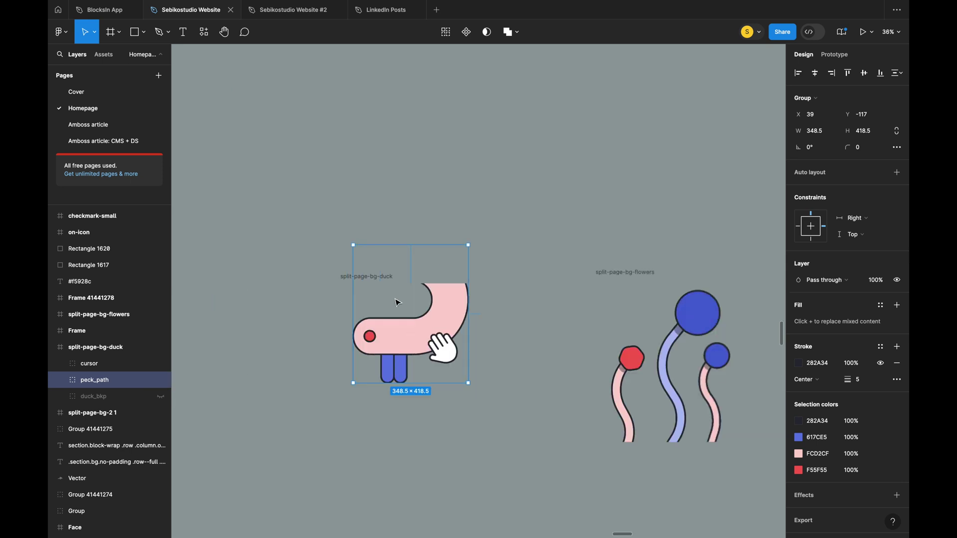
pyautogui.scroll(-4, 397, 303)
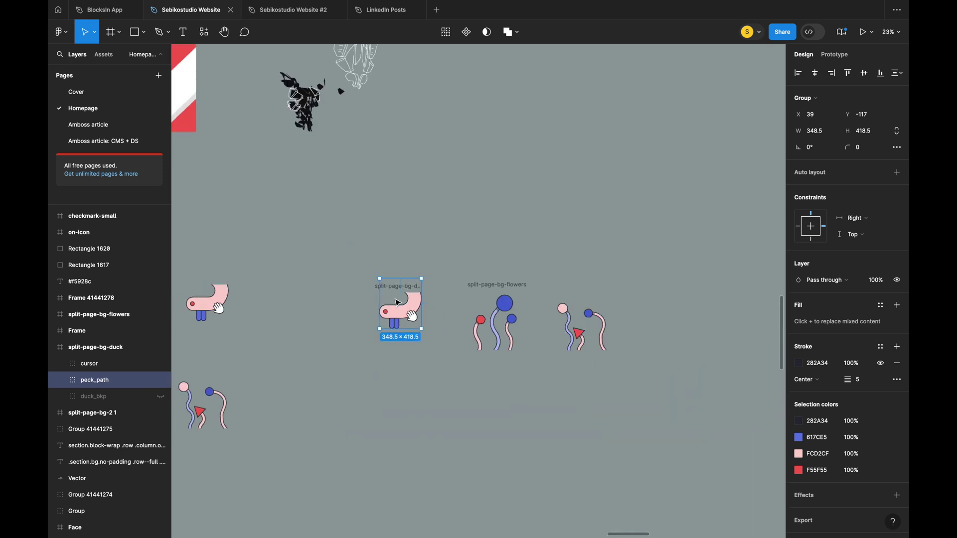
pyautogui.scroll(6, 398, 303)
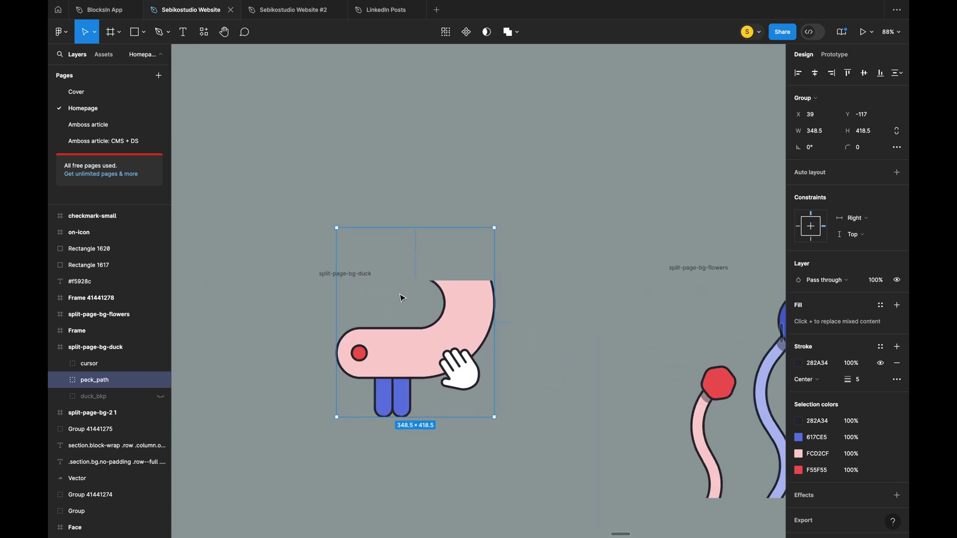
pyautogui.hotkey('ctrl', 'shift', 'Tab')
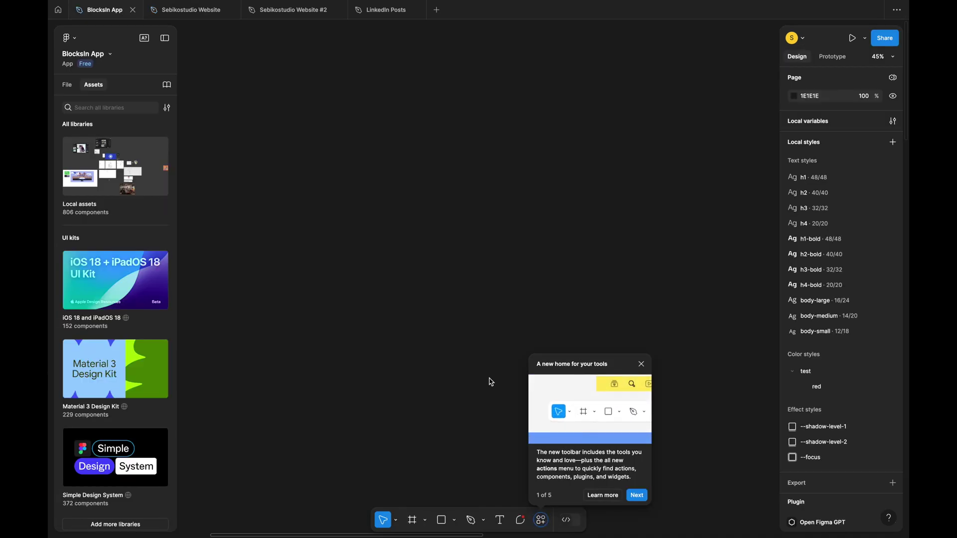